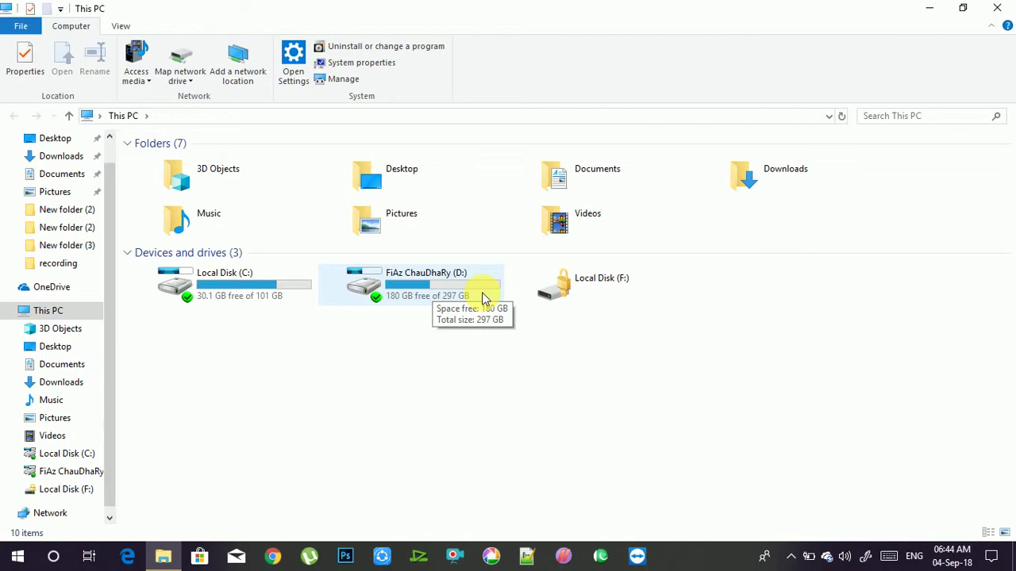
# Search Windows for "disk", view the hard disk partition tool briefly and close it
pyautogui.click(930, 8)
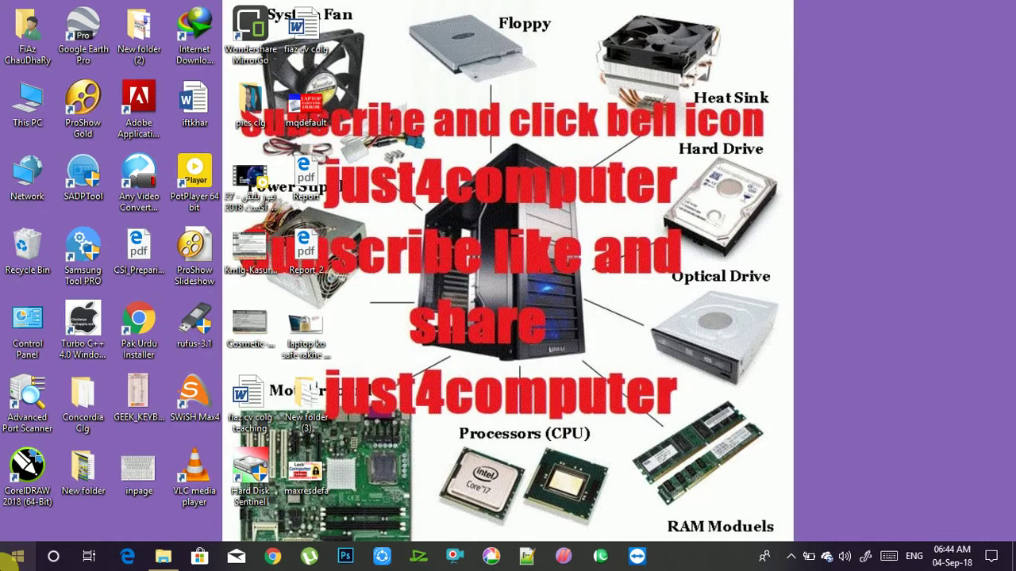
pyautogui.click(8, 557)
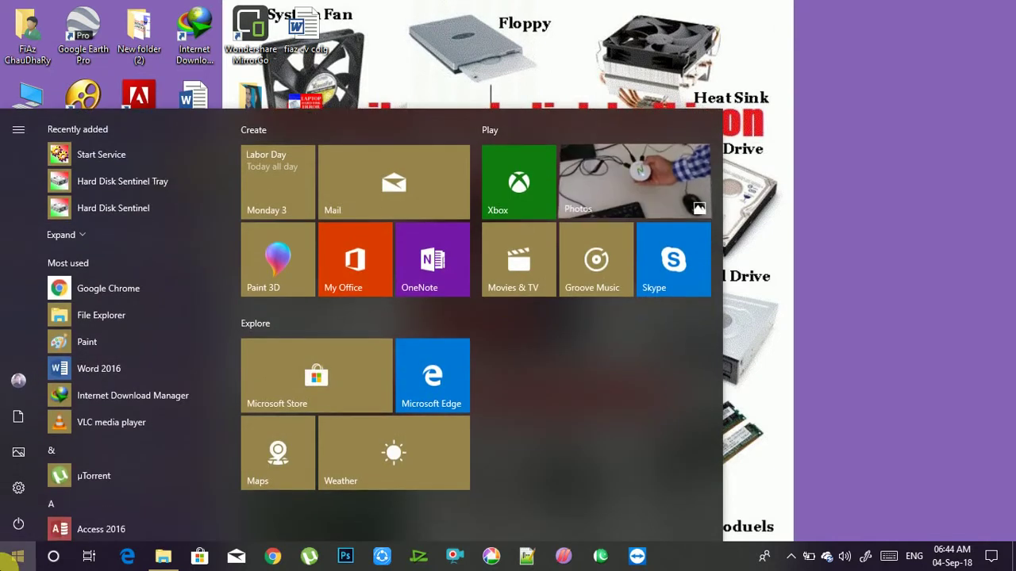
pyautogui.write('disk')
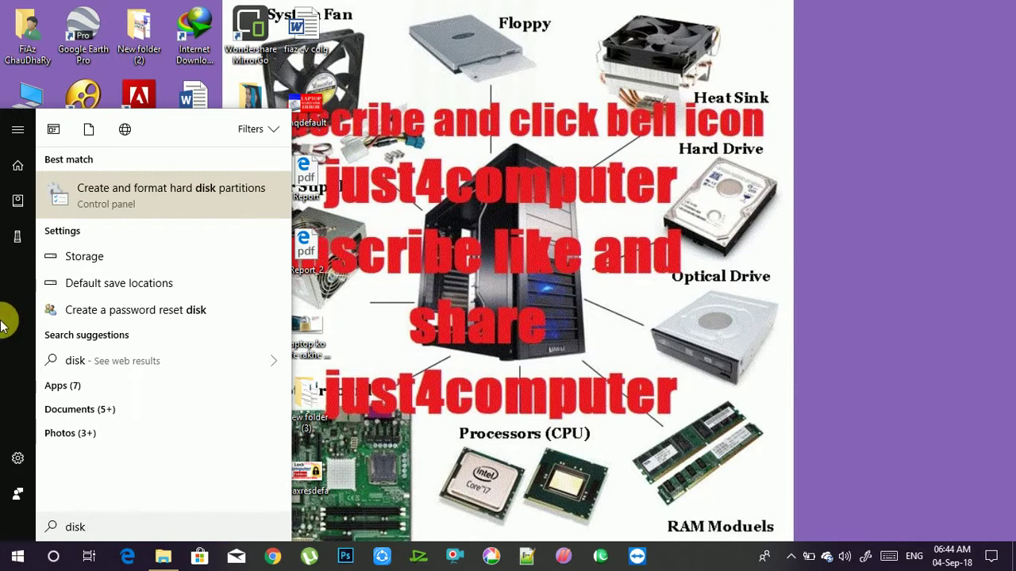
pyautogui.click(188, 193)
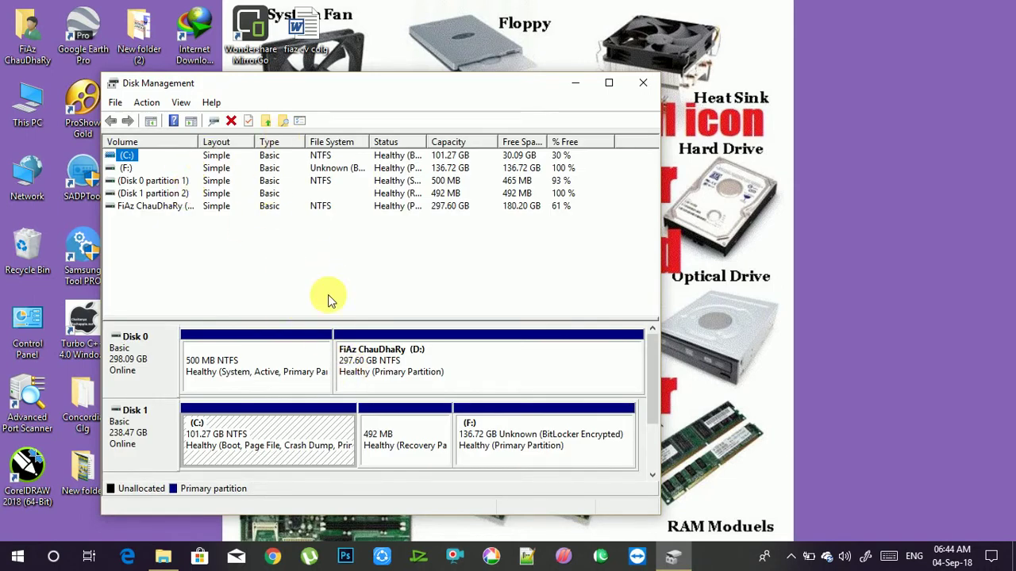
pyautogui.click(653, 80)
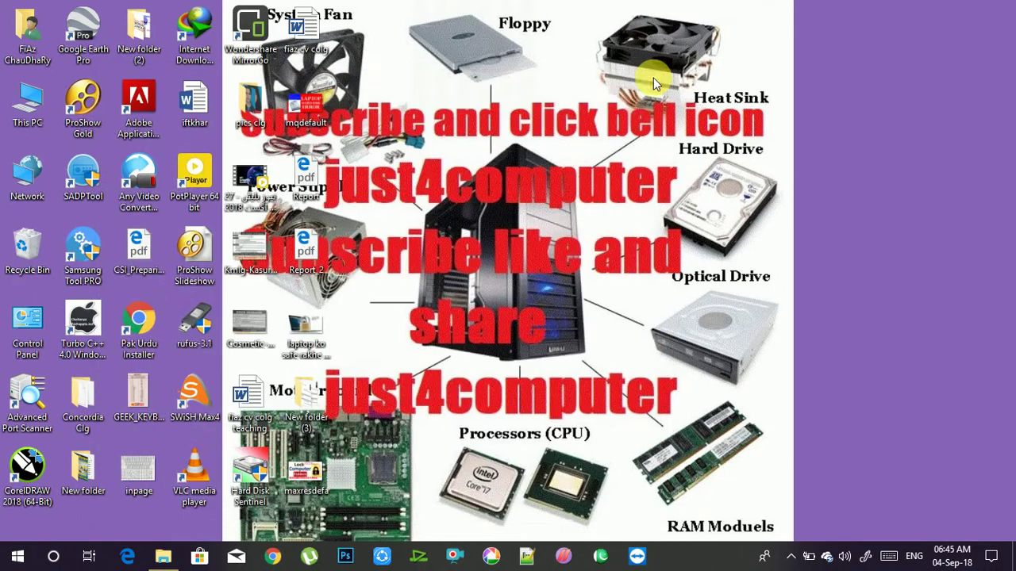
# Open Disk Management within Computer Management for This PC and examine the D:, C: and F: partitions
pyautogui.rightClick(29, 92)
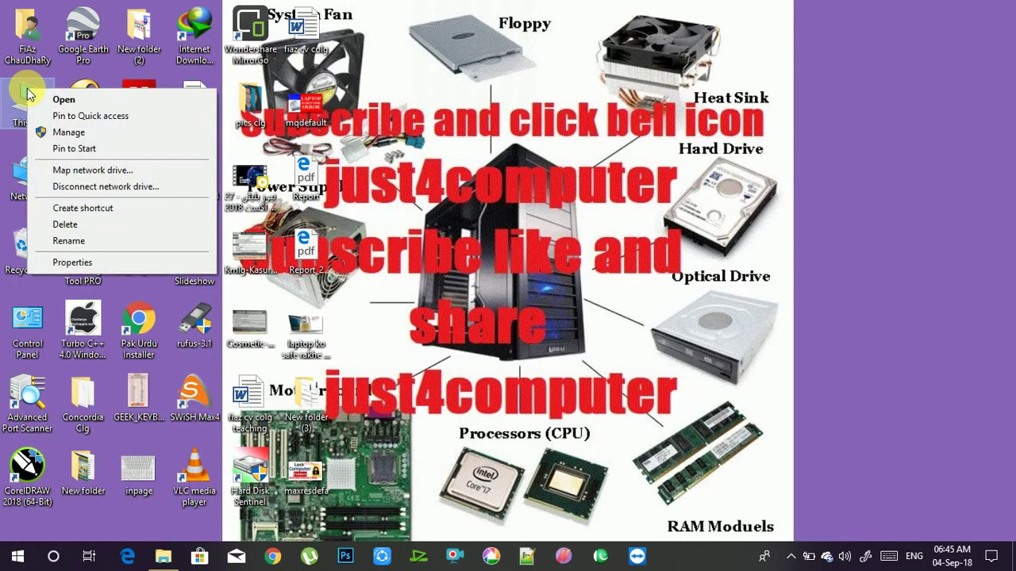
pyautogui.click(70, 132)
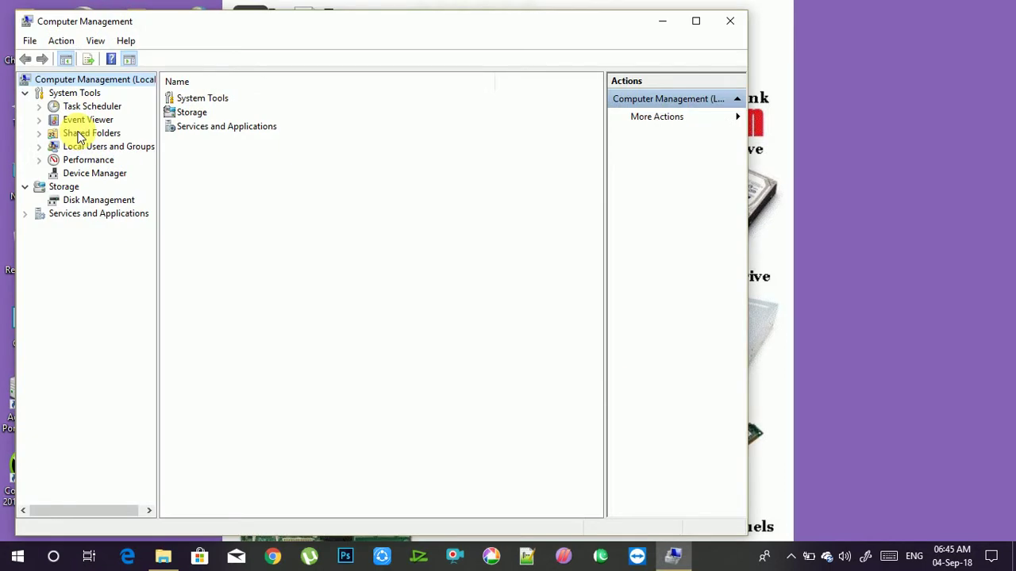
pyautogui.click(100, 200)
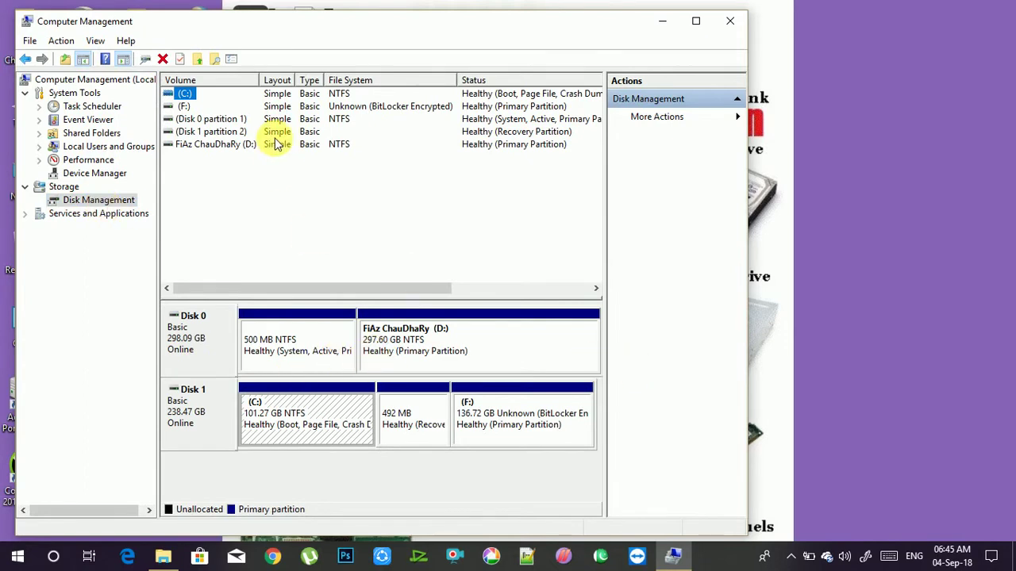
pyautogui.click(438, 351)
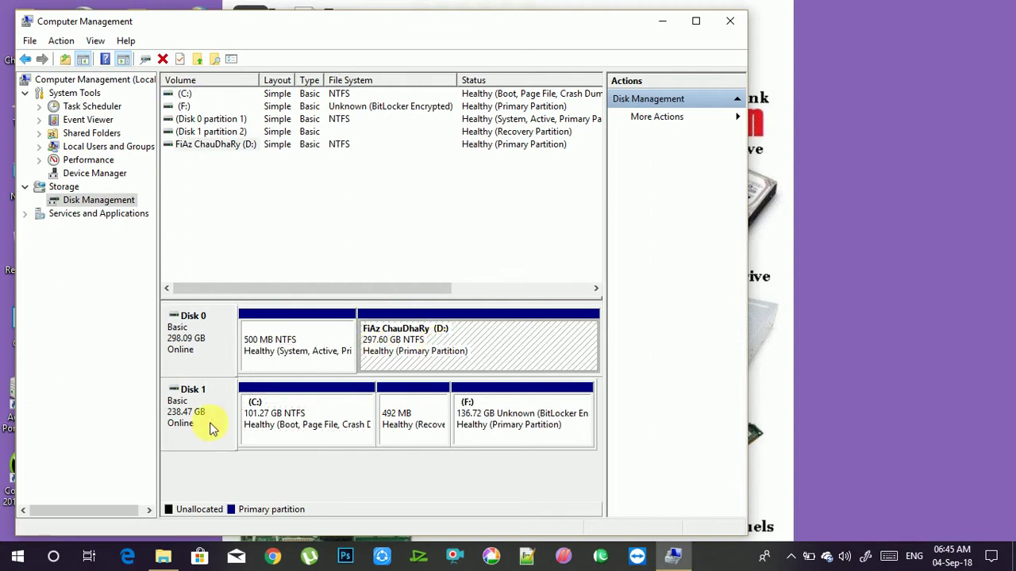
pyautogui.click(269, 421)
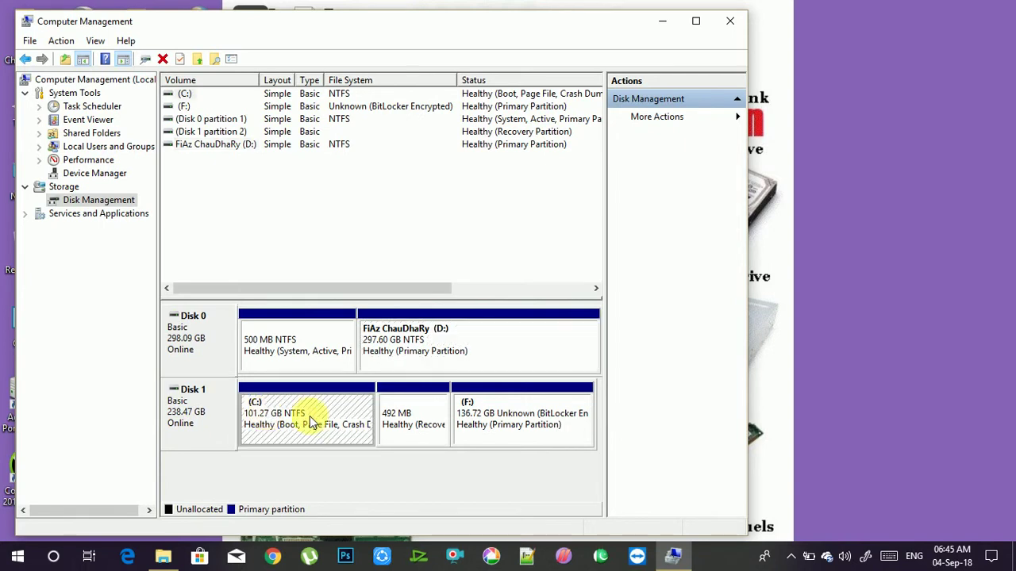
pyautogui.click(473, 430)
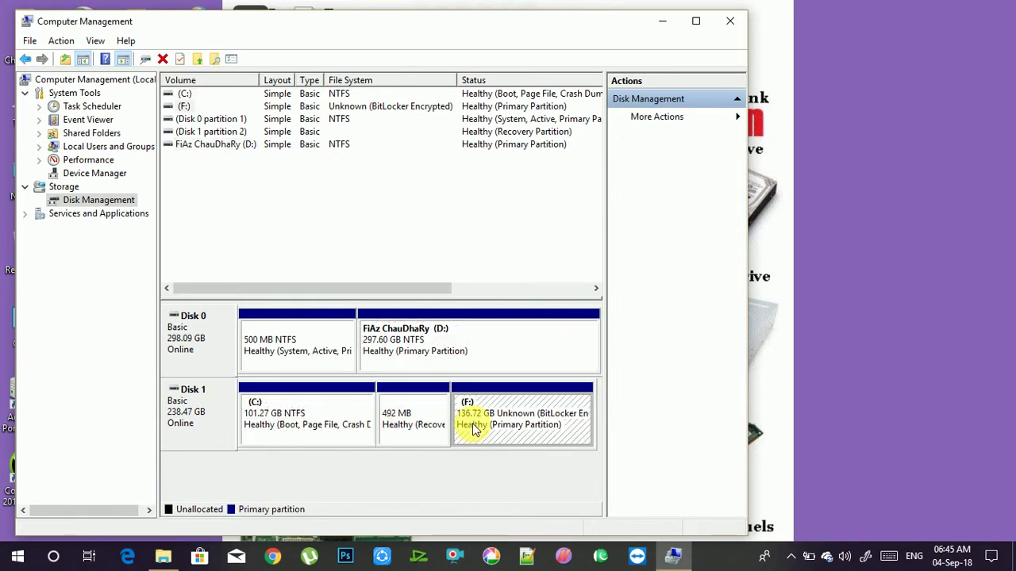
# Remove the drive letter D: from the large primary partition on Disk 0 and accept the removal
pyautogui.click(425, 343)
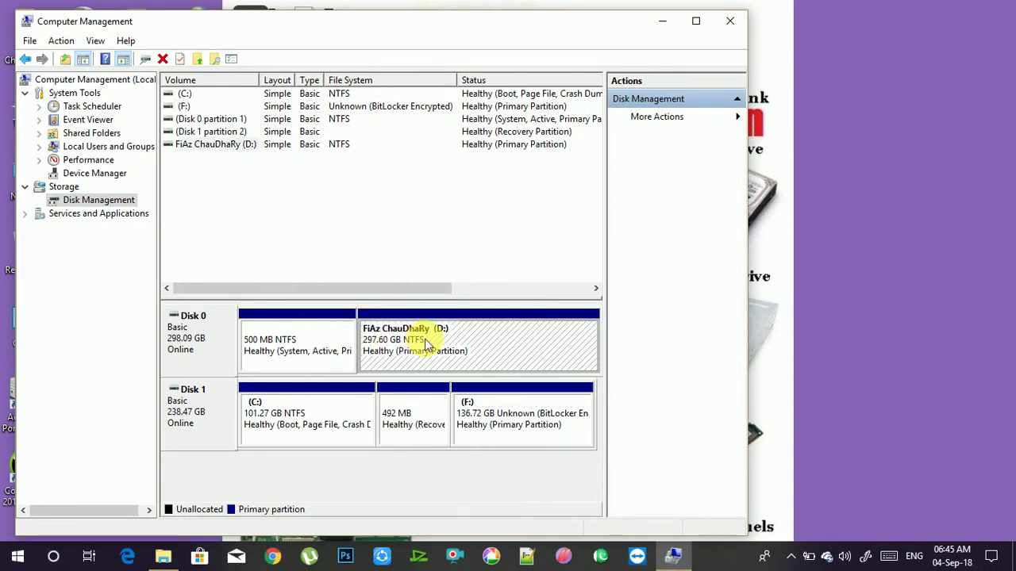
pyautogui.rightClick(425, 343)
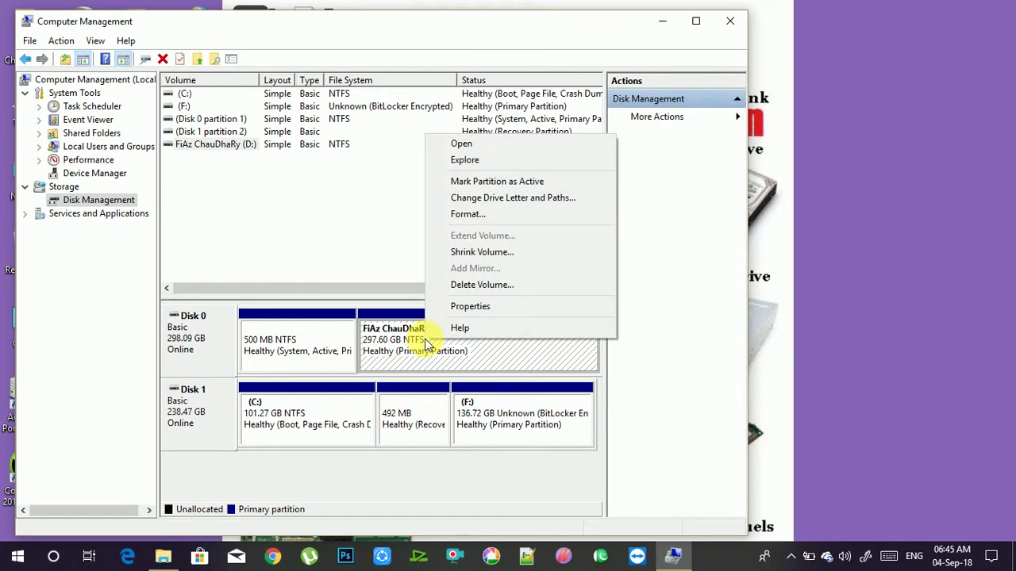
pyautogui.click(447, 198)
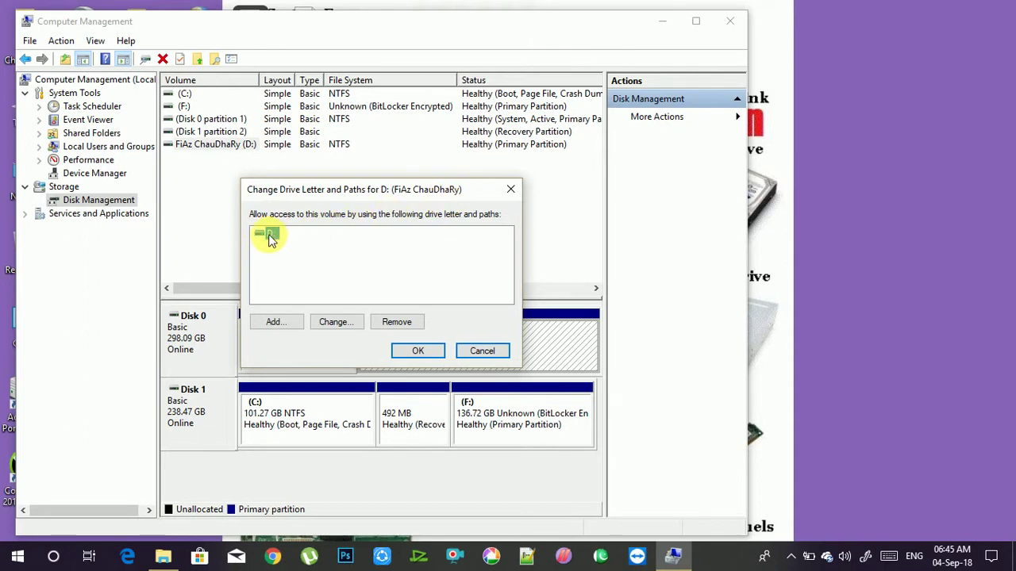
pyautogui.click(400, 322)
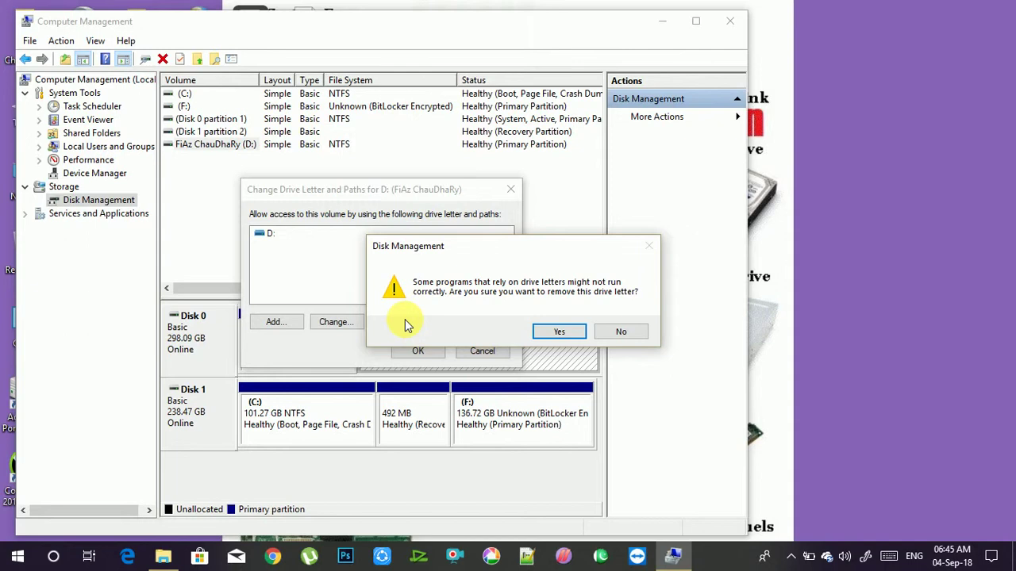
pyautogui.click(558, 331)
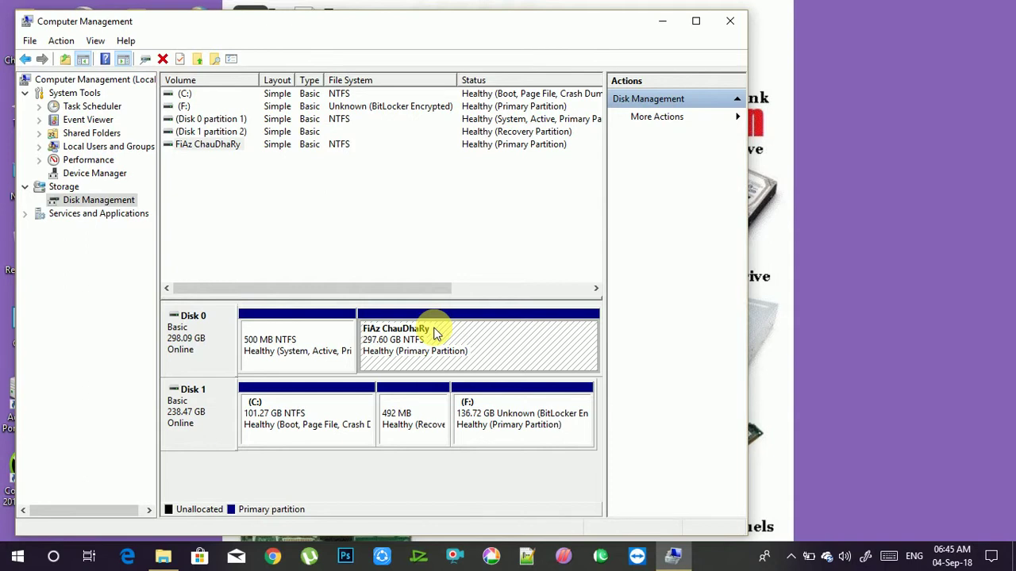
# Minimize Computer Management, open This PC and refresh it to check which drives are listed
pyautogui.click(667, 22)
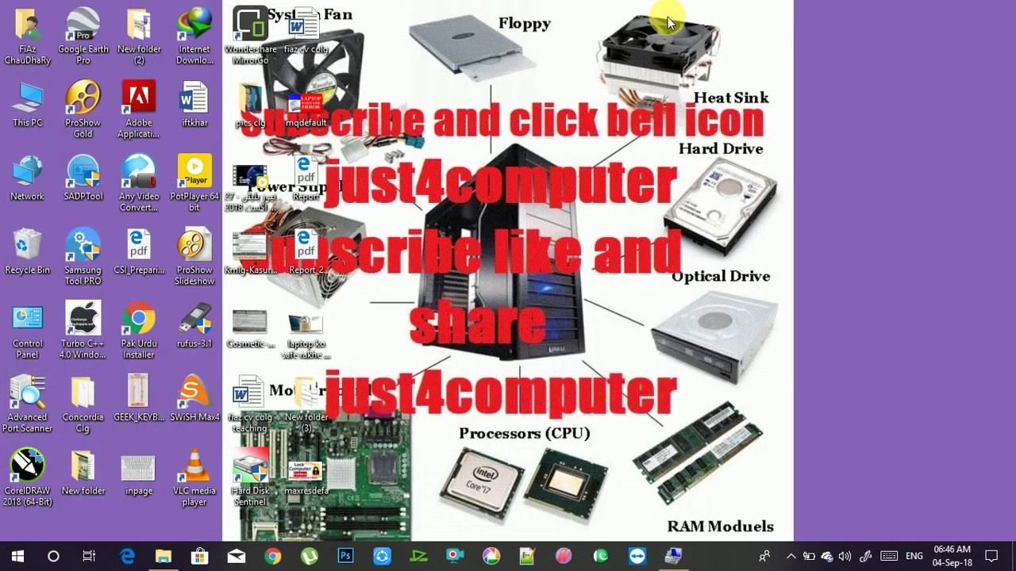
pyautogui.click(43, 107)
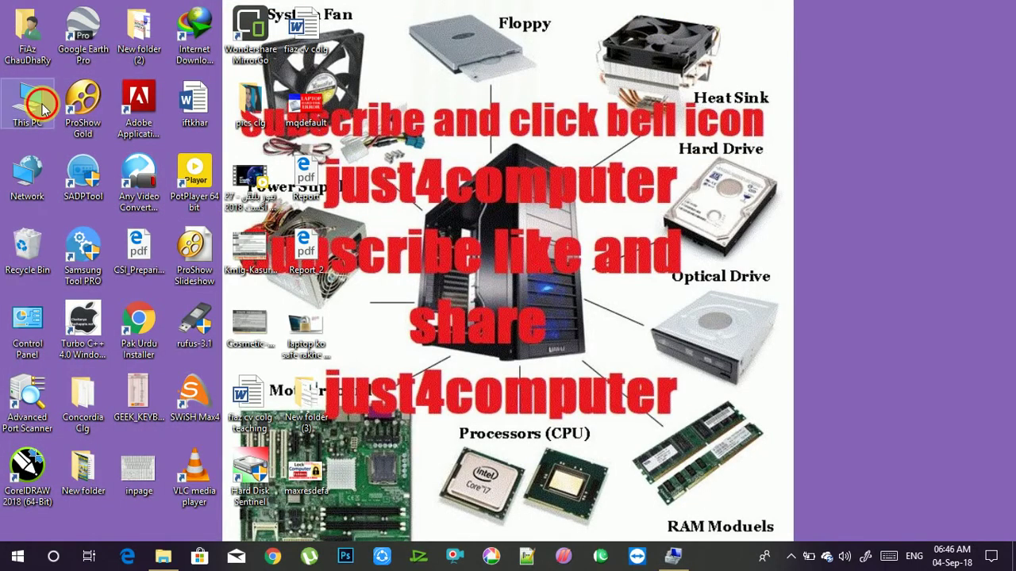
pyautogui.doubleClick(44, 108)
pyautogui.doubleClick(506, 128)
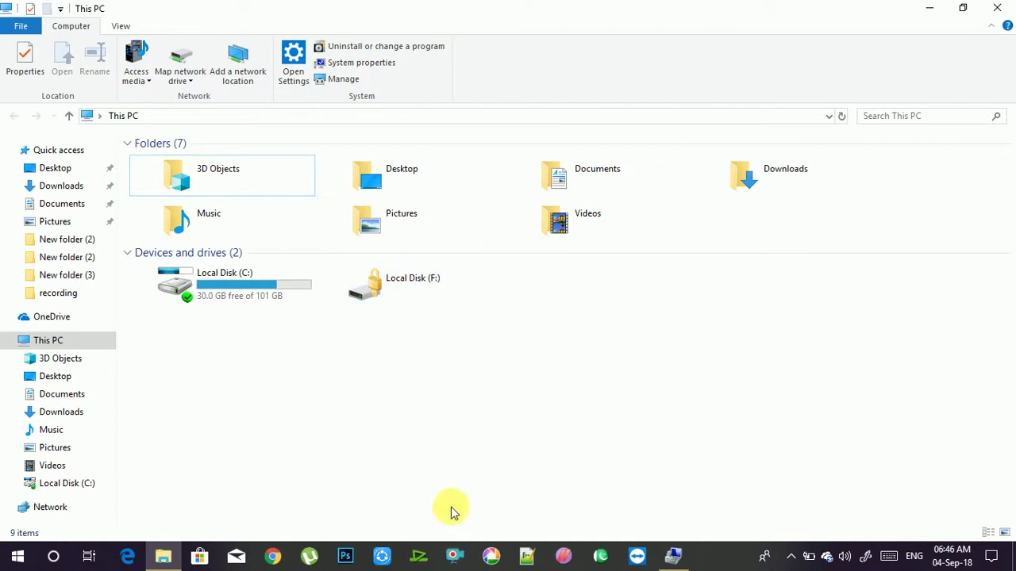
pyautogui.rightClick(438, 446)
pyautogui.click(468, 356)
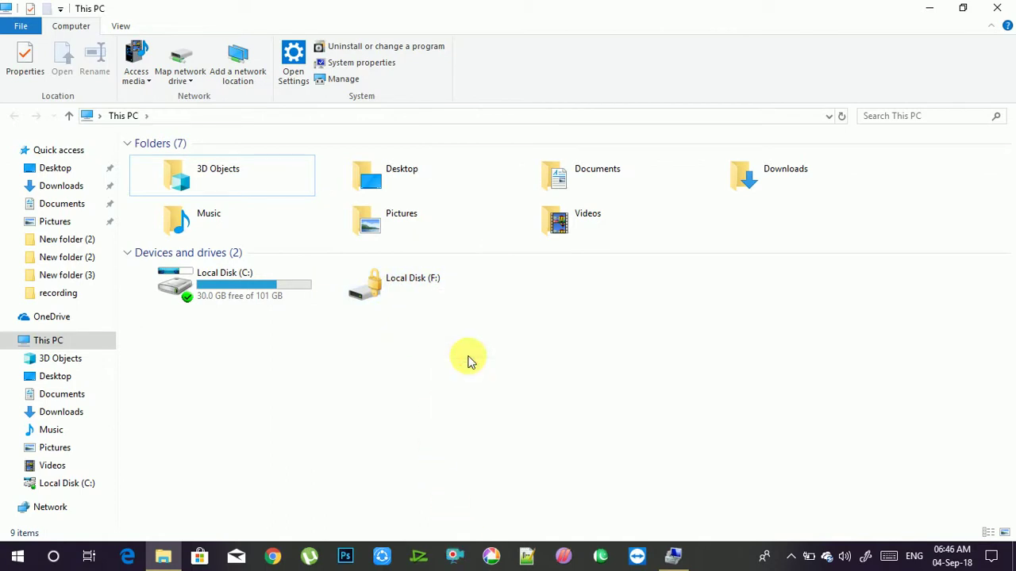
pyautogui.rightClick(468, 358)
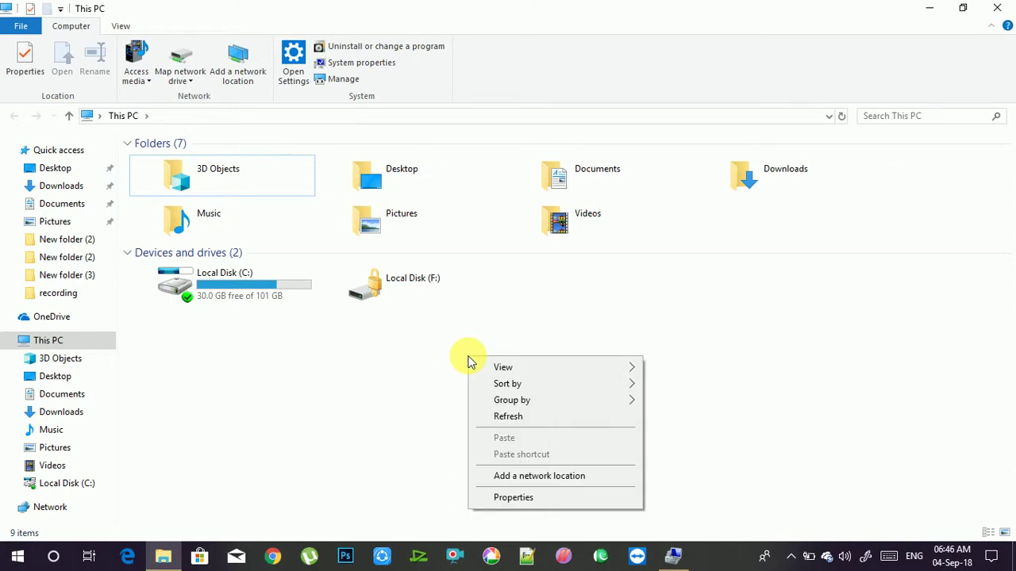
pyautogui.click(536, 411)
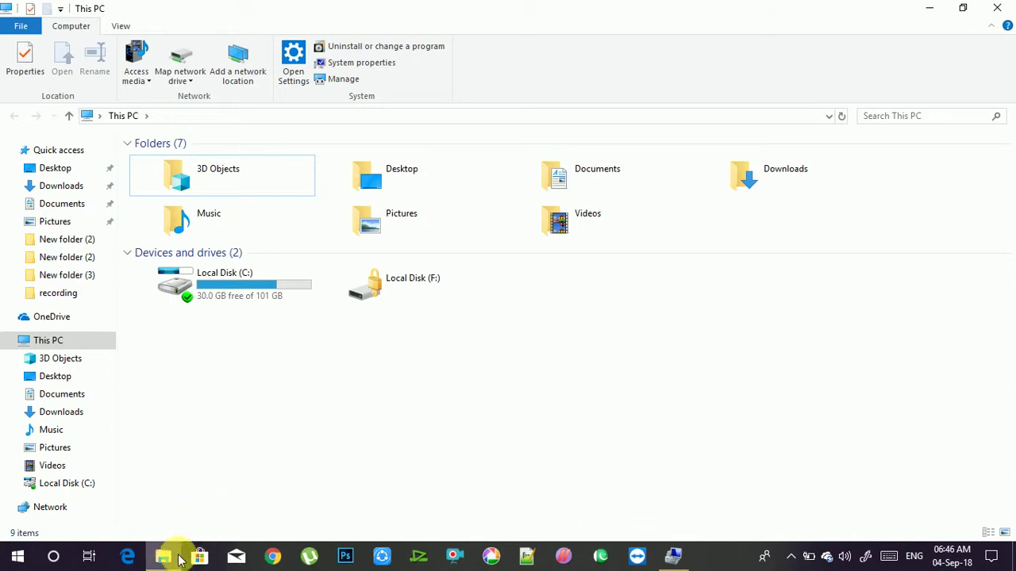
# Return to Computer Management, assign drive letter D to the large Disk 0 partition without a letter, and close the window
pyautogui.click(673, 558)
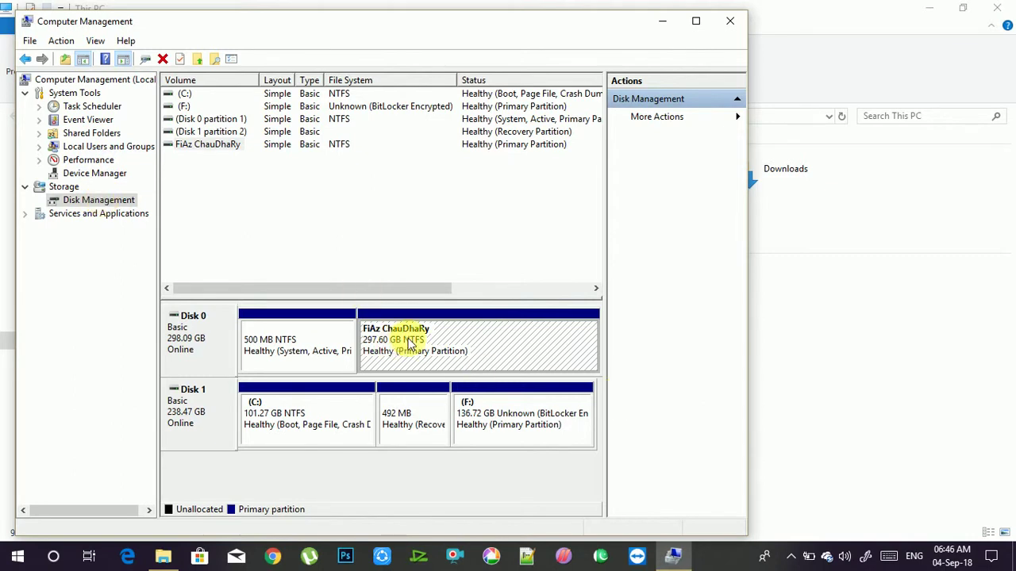
pyautogui.rightClick(463, 337)
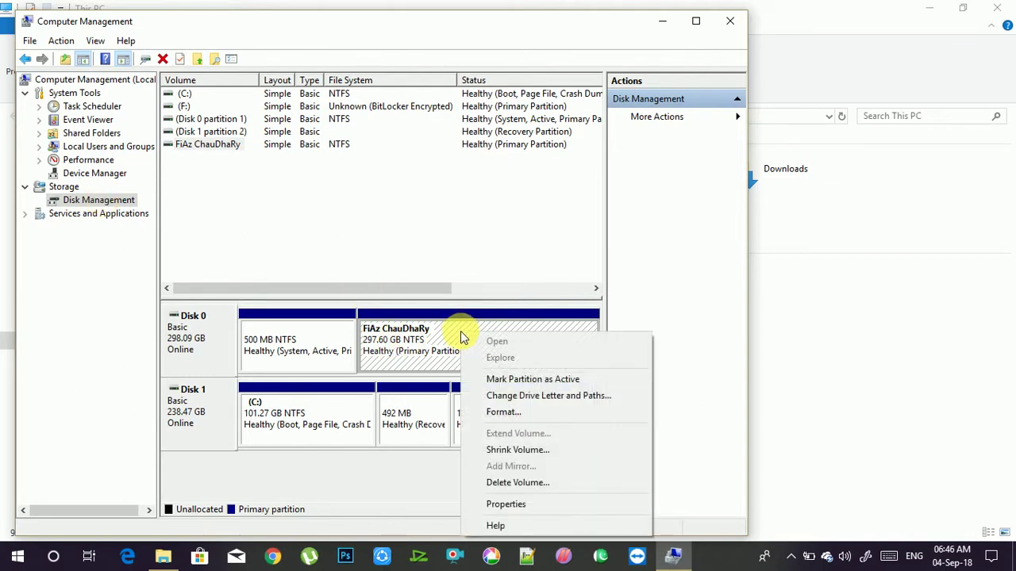
pyautogui.click(420, 334)
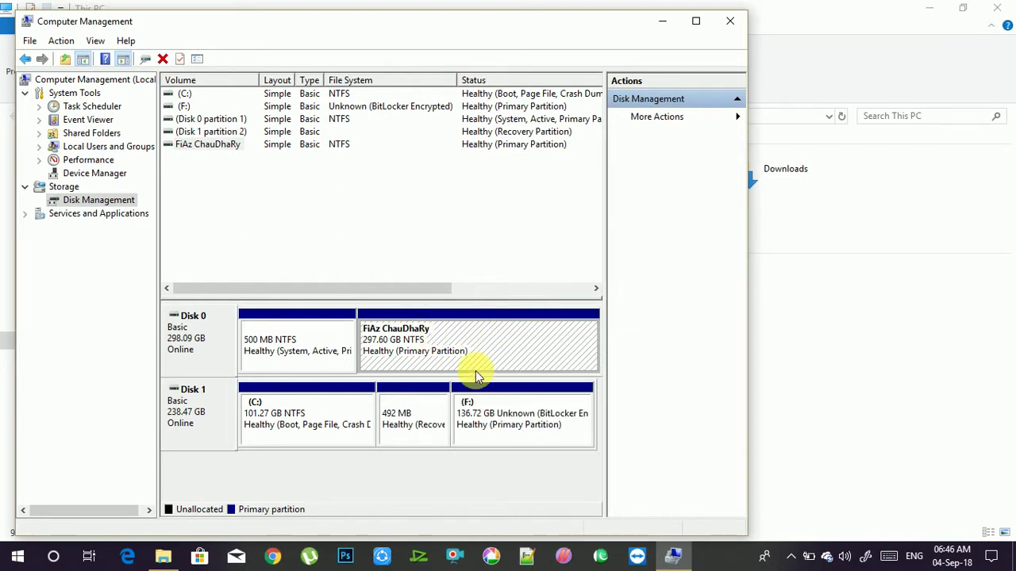
pyautogui.click(491, 423)
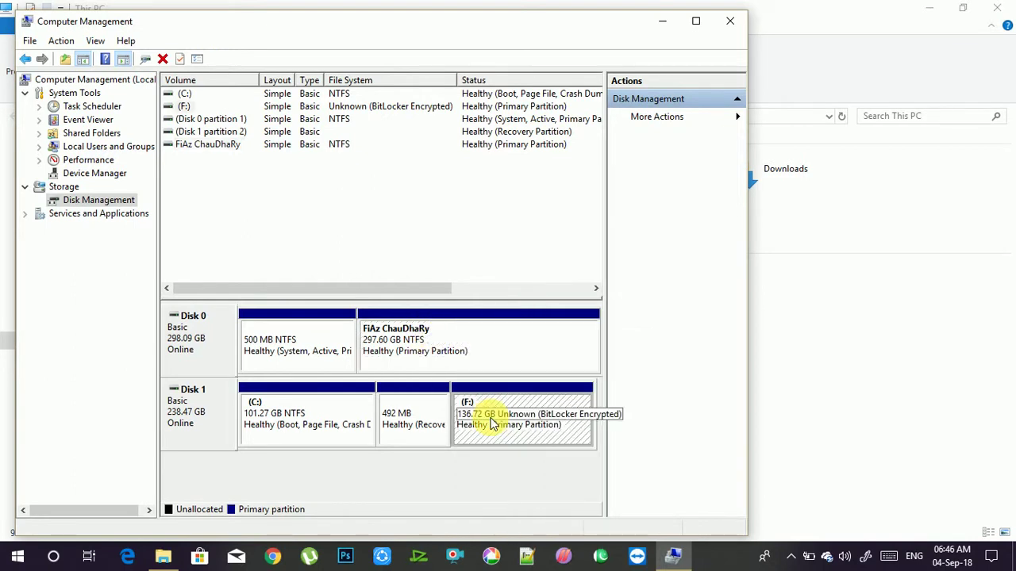
pyautogui.click(469, 367)
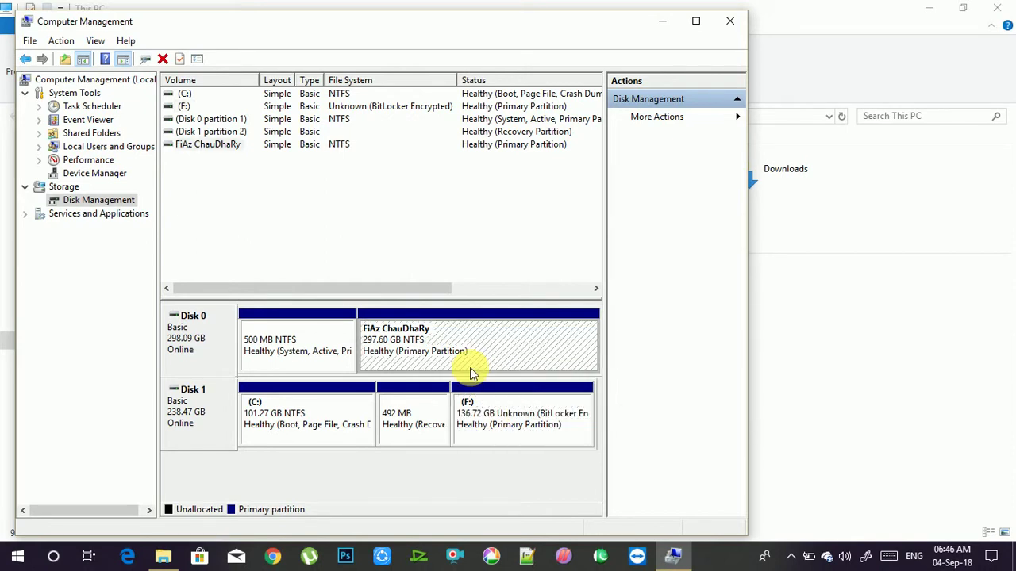
pyautogui.rightClick(470, 368)
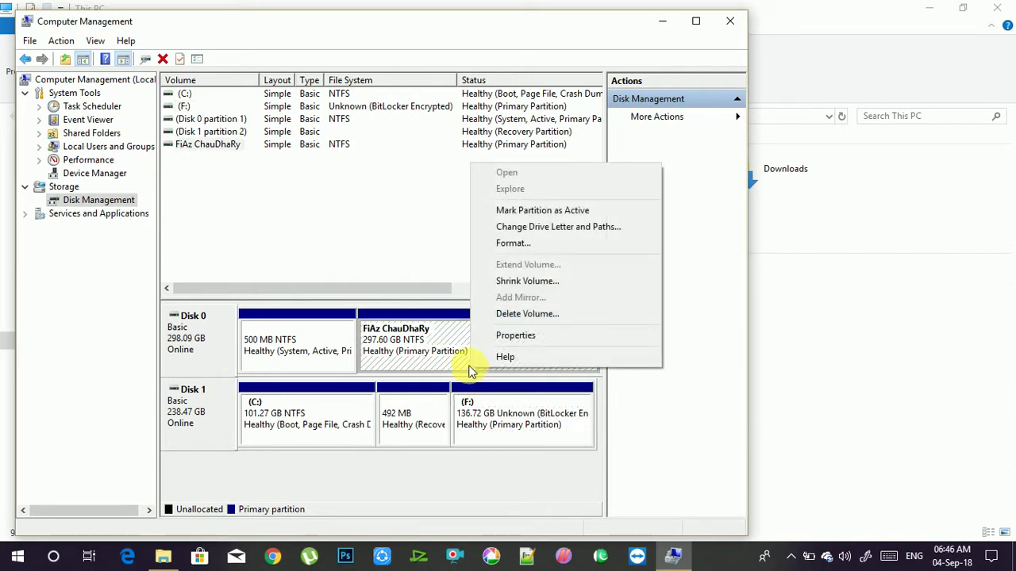
pyautogui.click(493, 229)
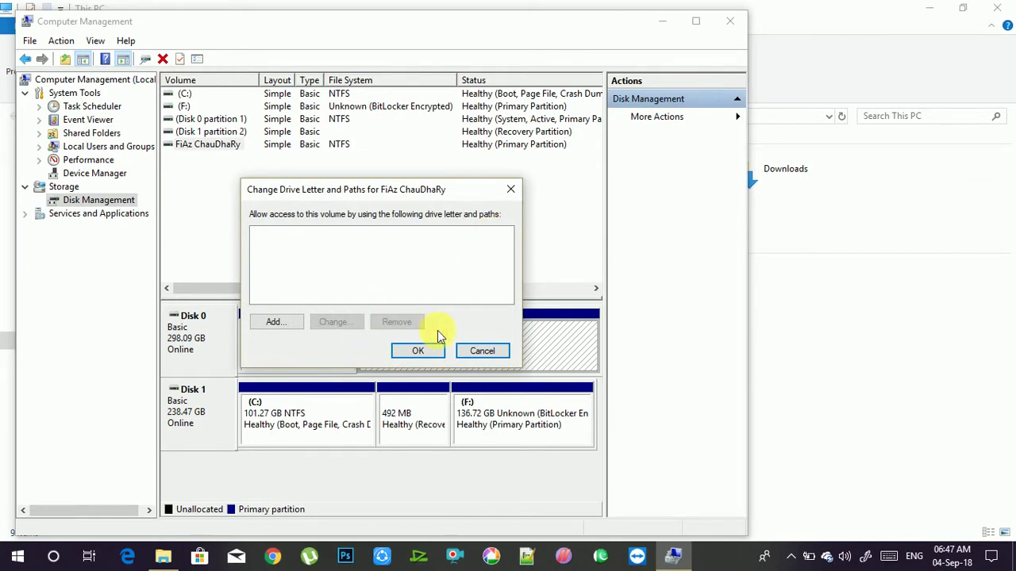
pyautogui.click(273, 322)
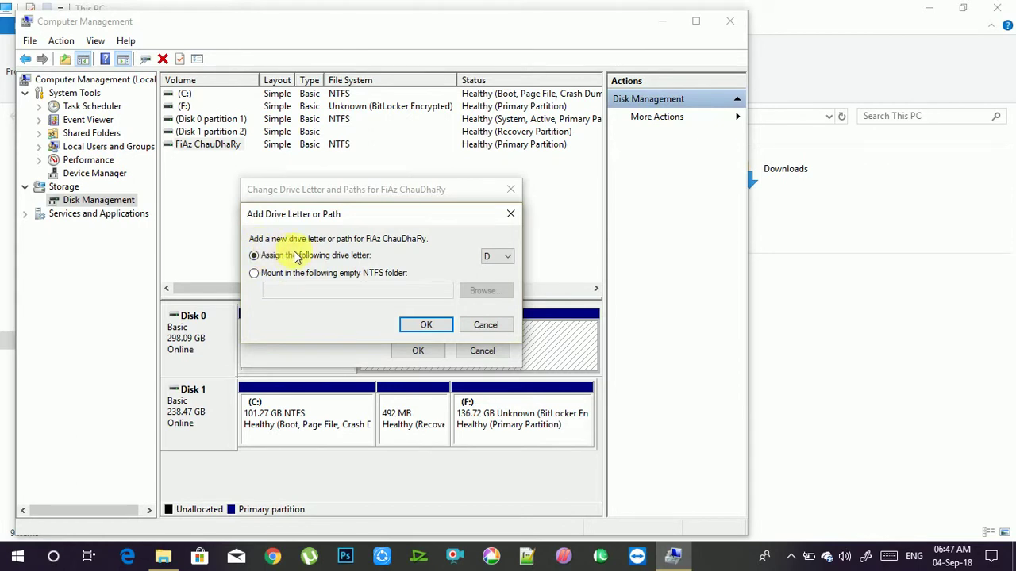
pyautogui.click(503, 259)
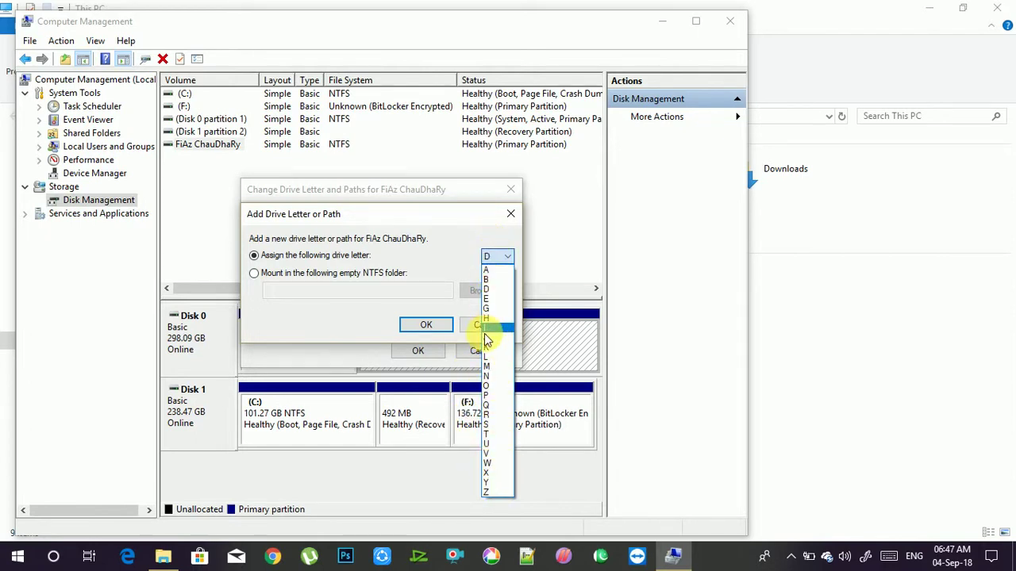
pyautogui.click(486, 290)
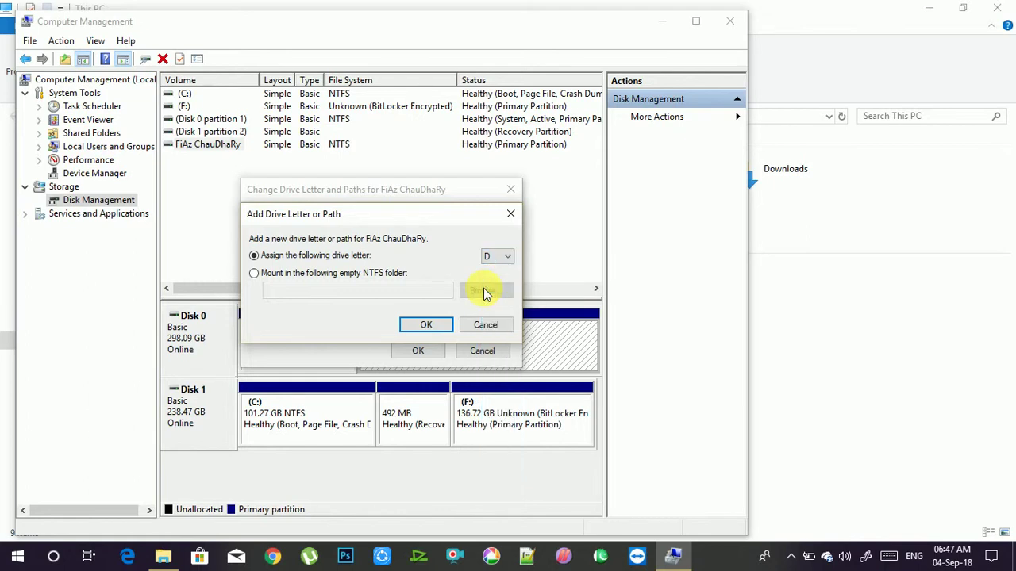
pyautogui.click(439, 326)
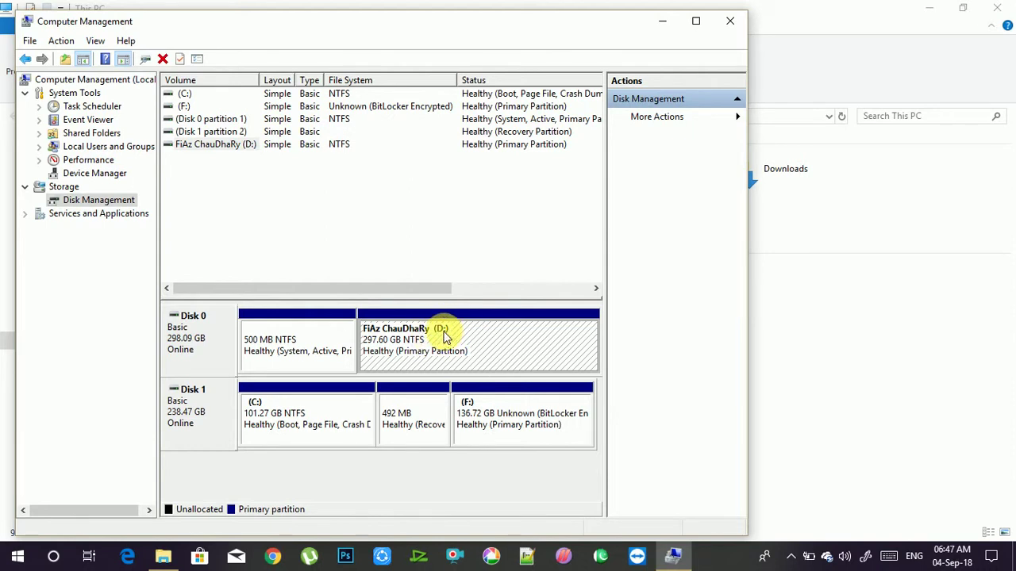
pyautogui.click(735, 23)
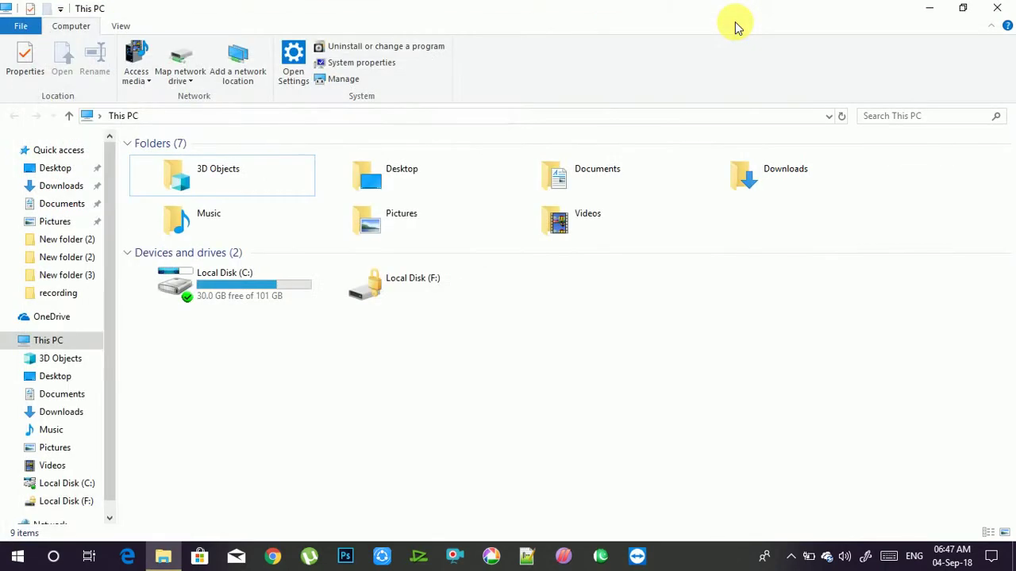
# Refresh This PC, open the D: drive to check its contents, go back and close File Explorer
pyautogui.rightClick(400, 401)
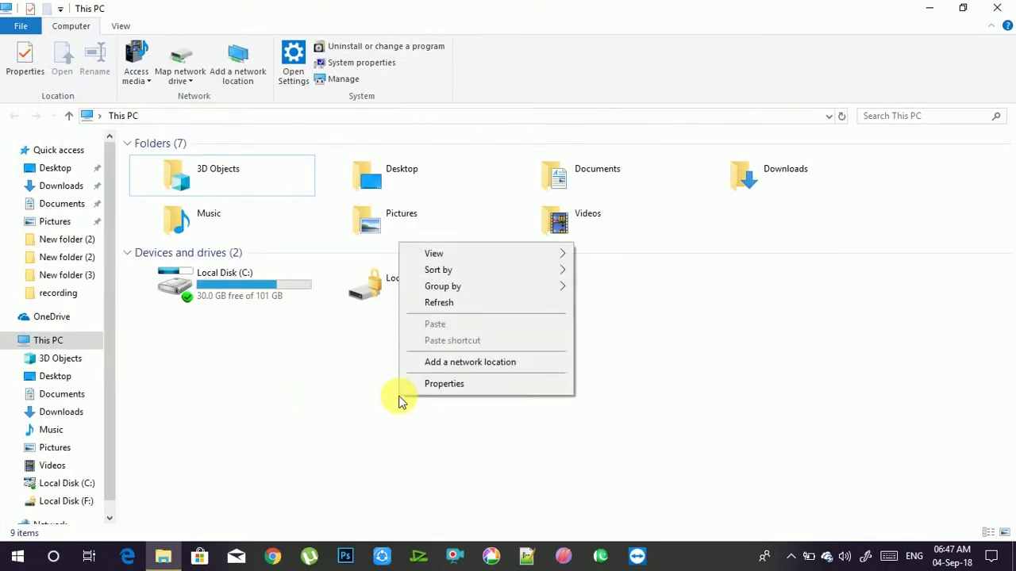
pyautogui.click(421, 303)
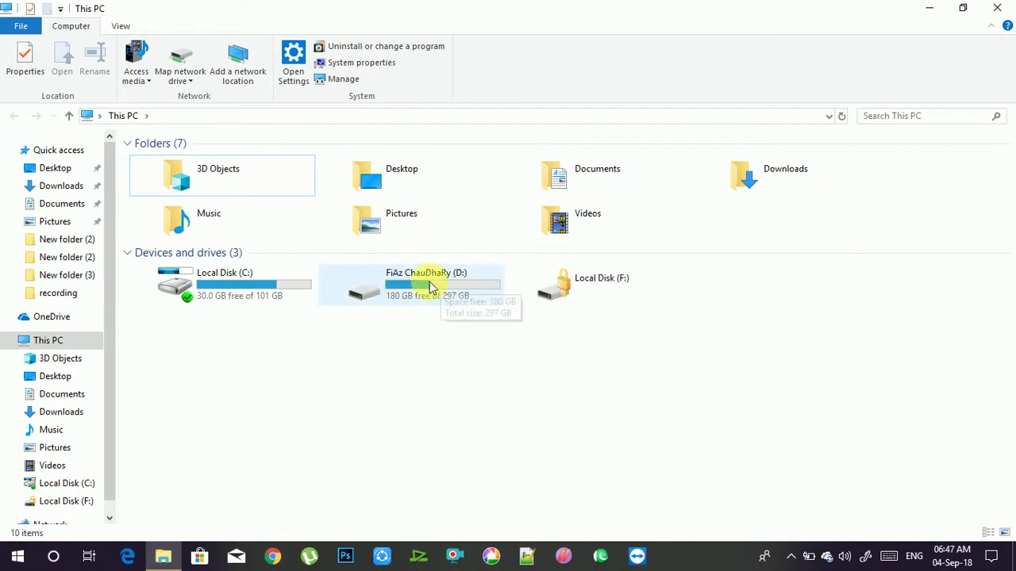
pyautogui.doubleClick(478, 287)
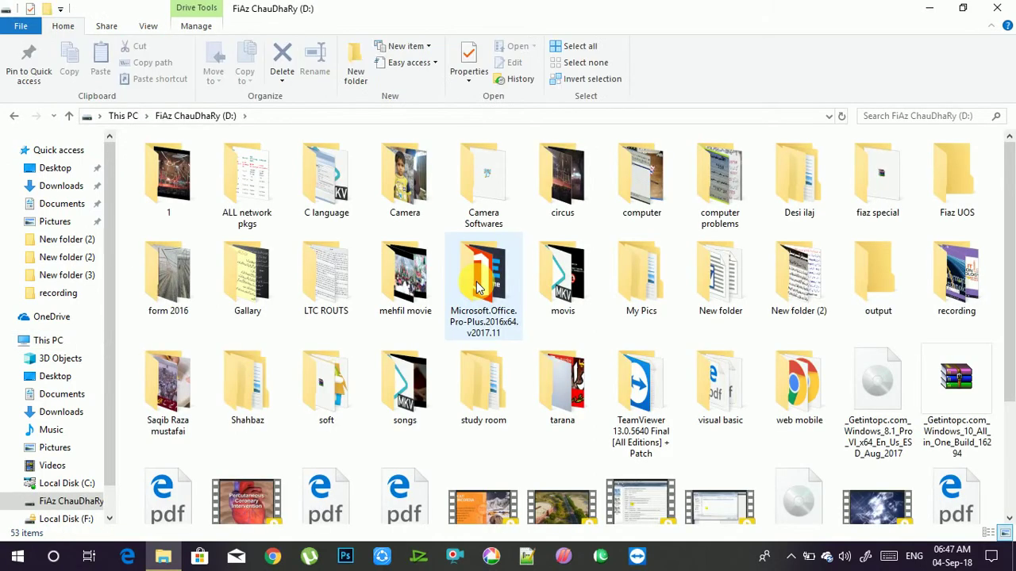
pyautogui.hotkey('alt', 'Left')
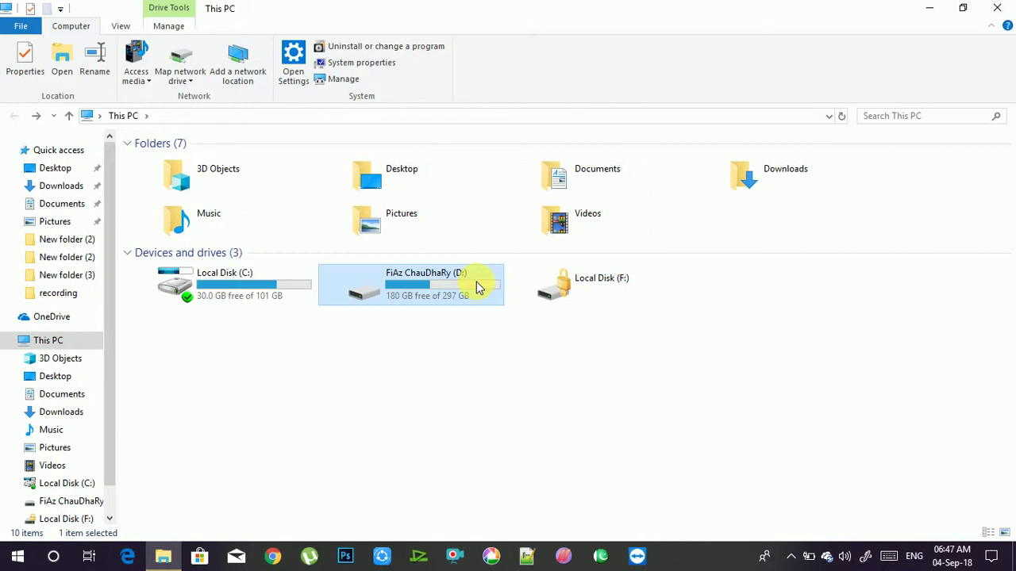
pyautogui.click(996, 6)
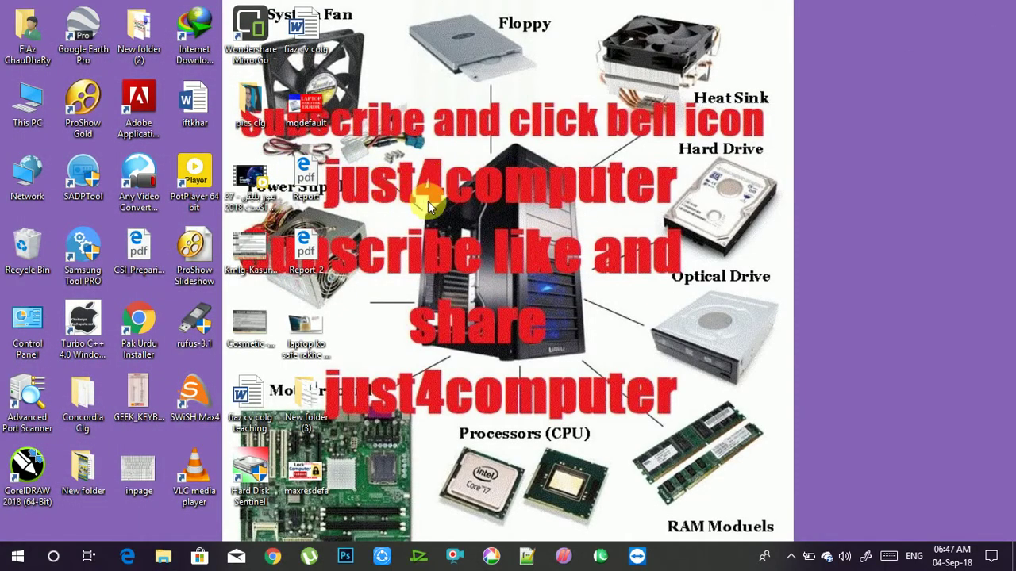